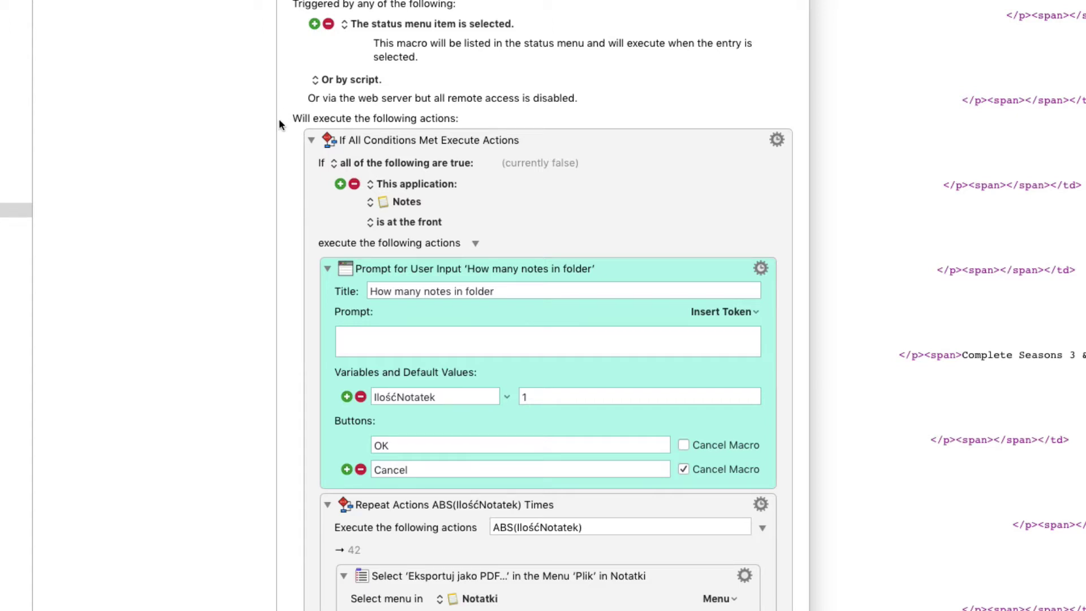
scroll(460, 109, "down", 2)
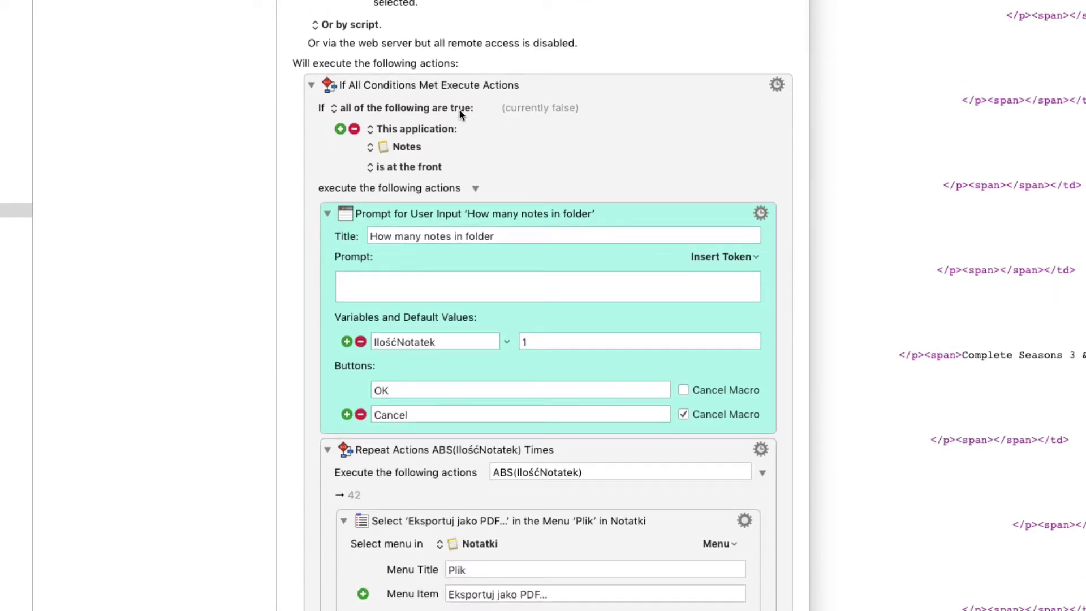
scroll(458, 109, "down", 4)
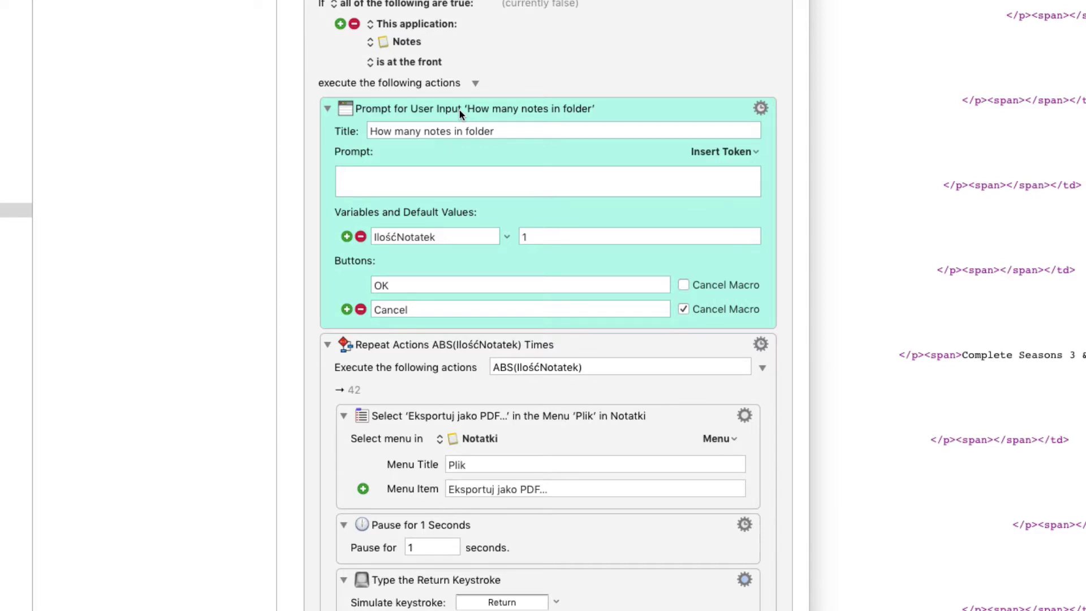
scroll(459, 110, "down", 4)
scroll(459, 109, "down", 4)
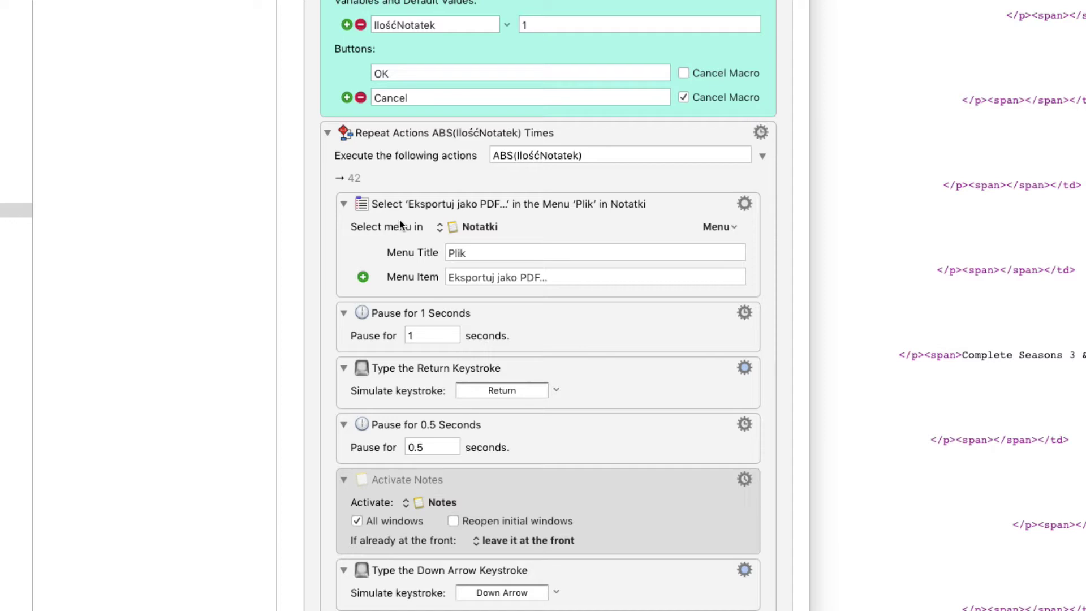
scroll(400, 222, "down", 2)
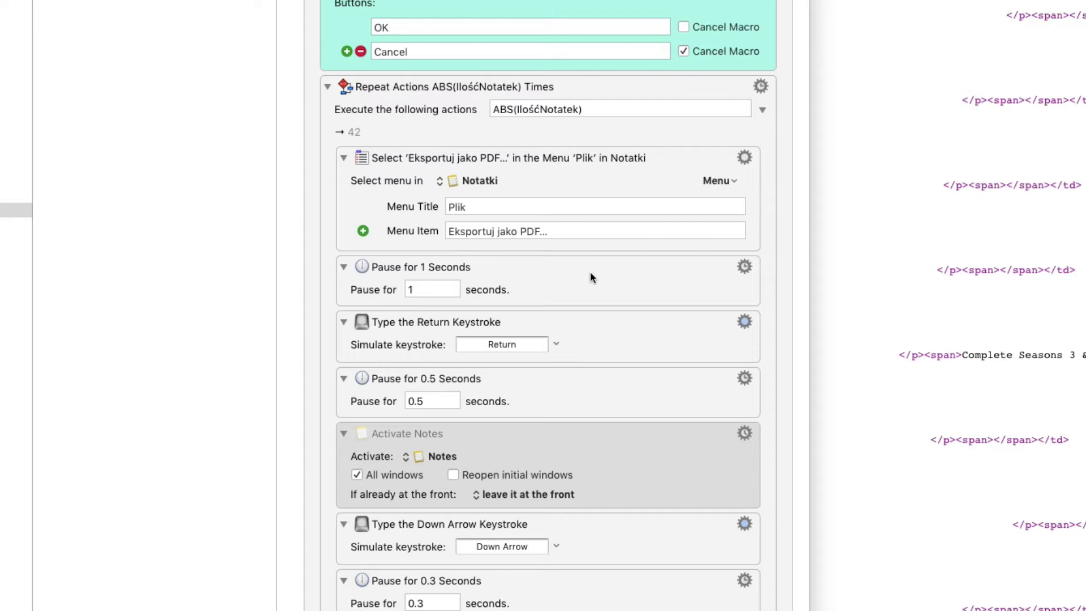
scroll(590, 271, "down", 2)
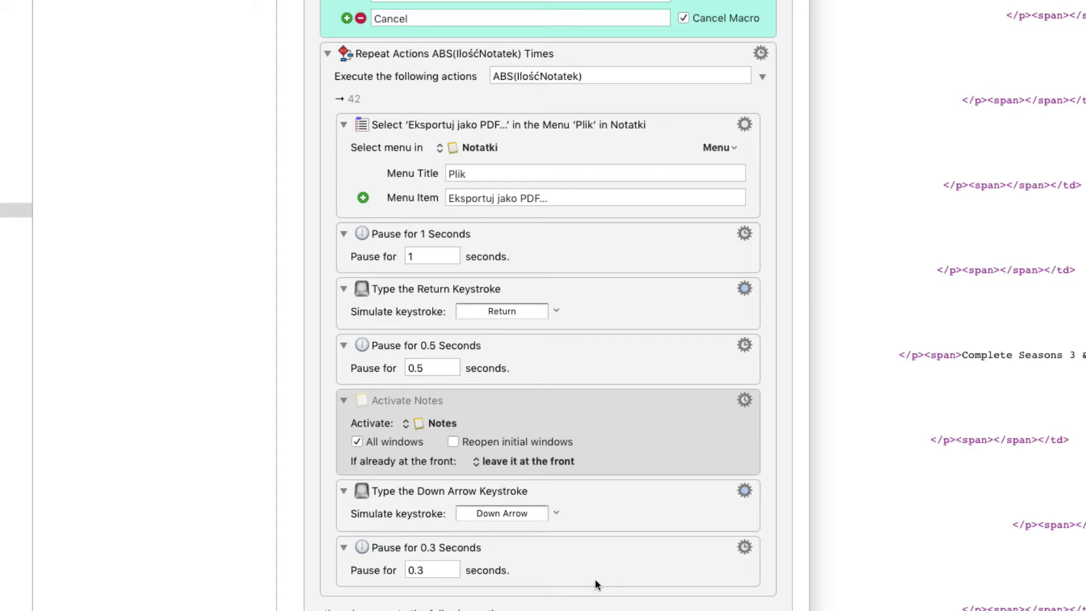
scroll(596, 580, "up", 1)
scroll(595, 579, "up", 4)
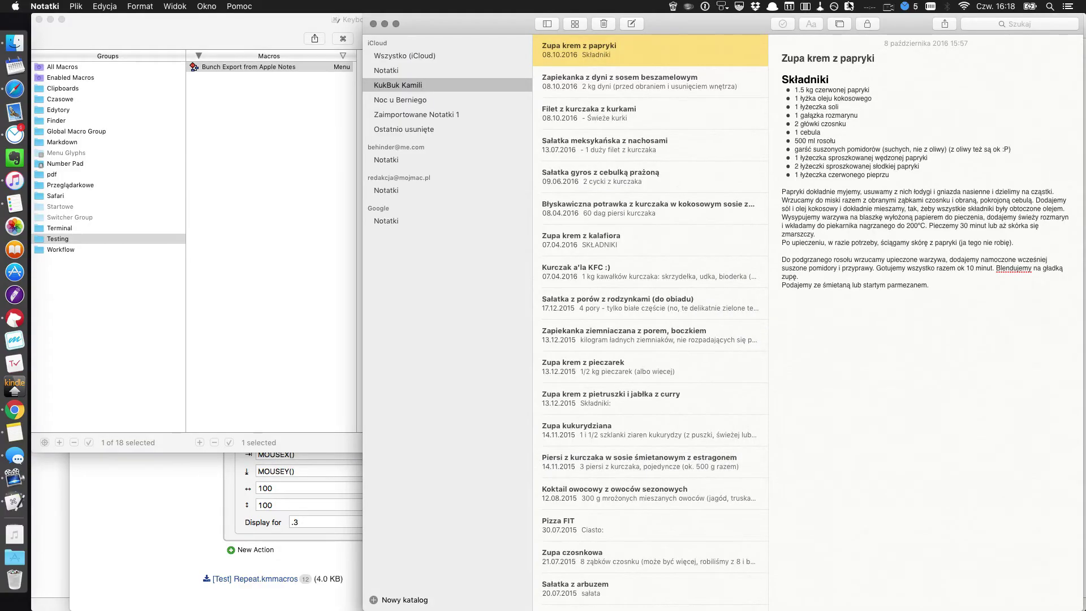
Run the Bunch Export macro from the Keyboard Maestro status menu and confirm the note count.
left_click(852, 6)
left_click(889, 167)
key("Return")
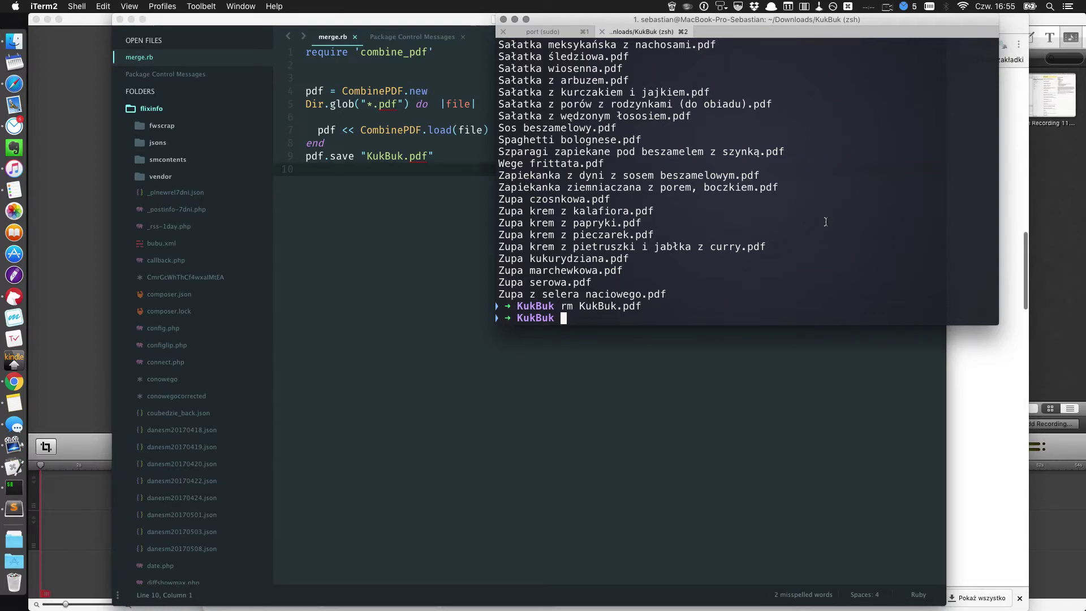
Run ruby merge.rb to combine the exported recipe PDFs into KukBuk.pdf.
key("Up")
key("Down")
type("ruby merge.rb")
key("Return")
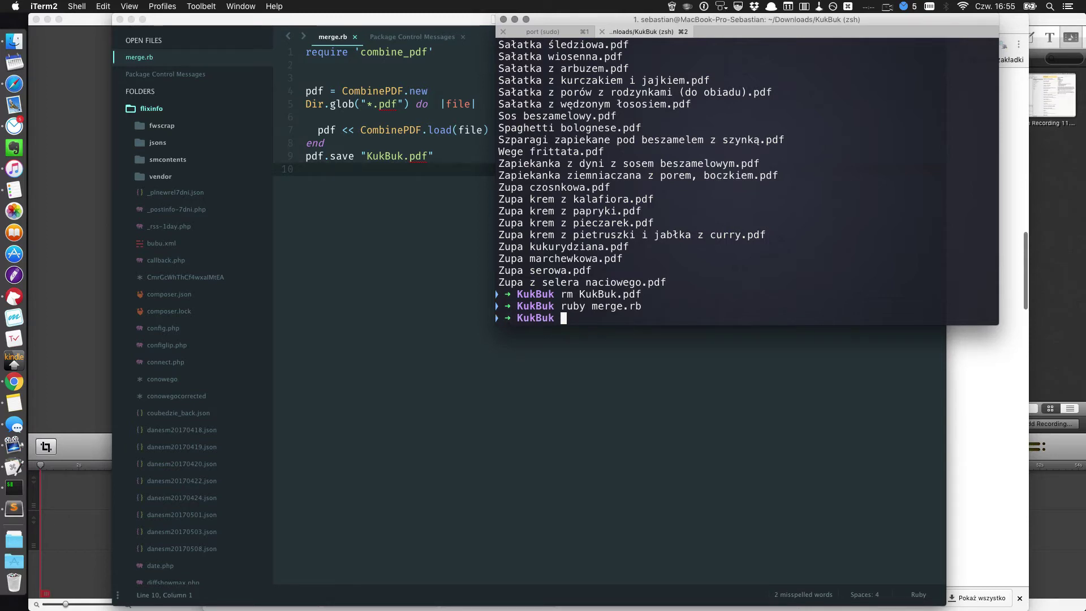
type("ls K")
List KukBuk.pdf with ls -l to confirm the merged file exists.
key("Tab")
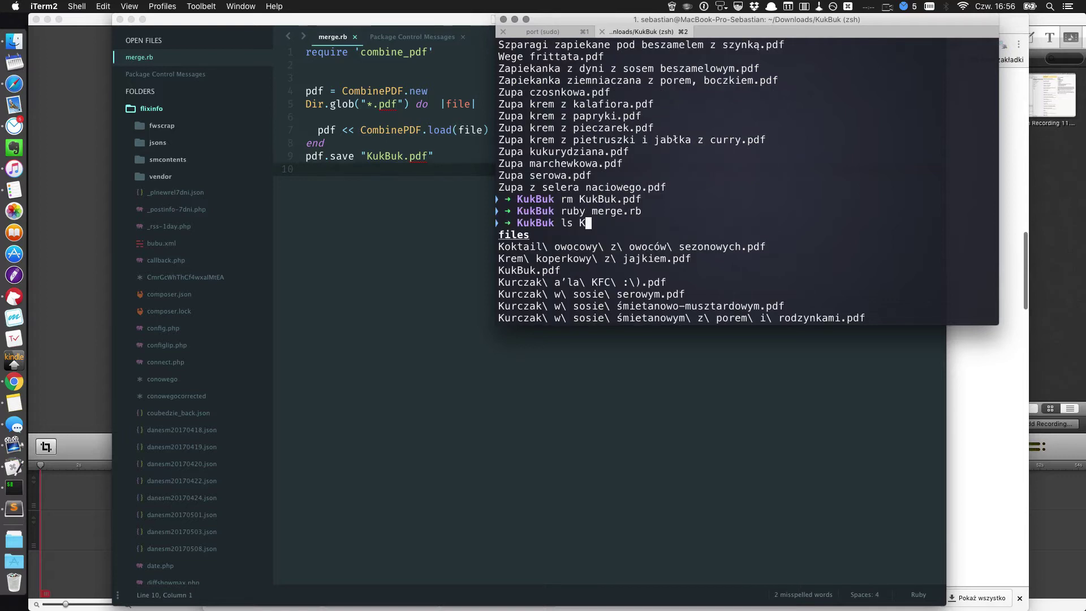
key("Tab")
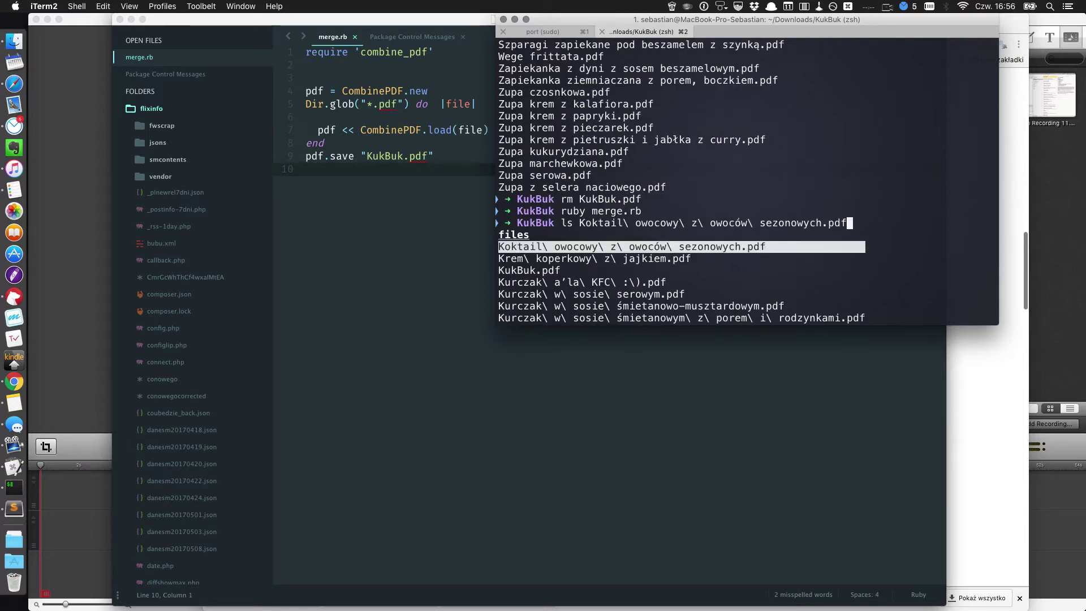
key("Tab")
key("Tab")
key("Return")
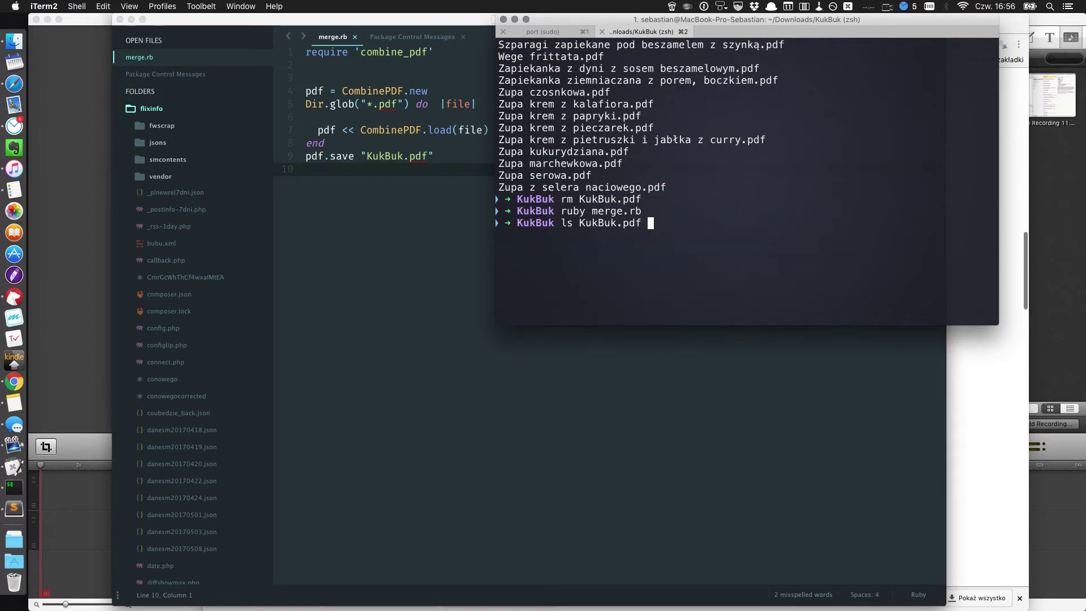
key("Left")
key("Left")
key("Left")
key("Left")
key("Left")
key("Left")
key("Left")
type("-l")
key("Return")
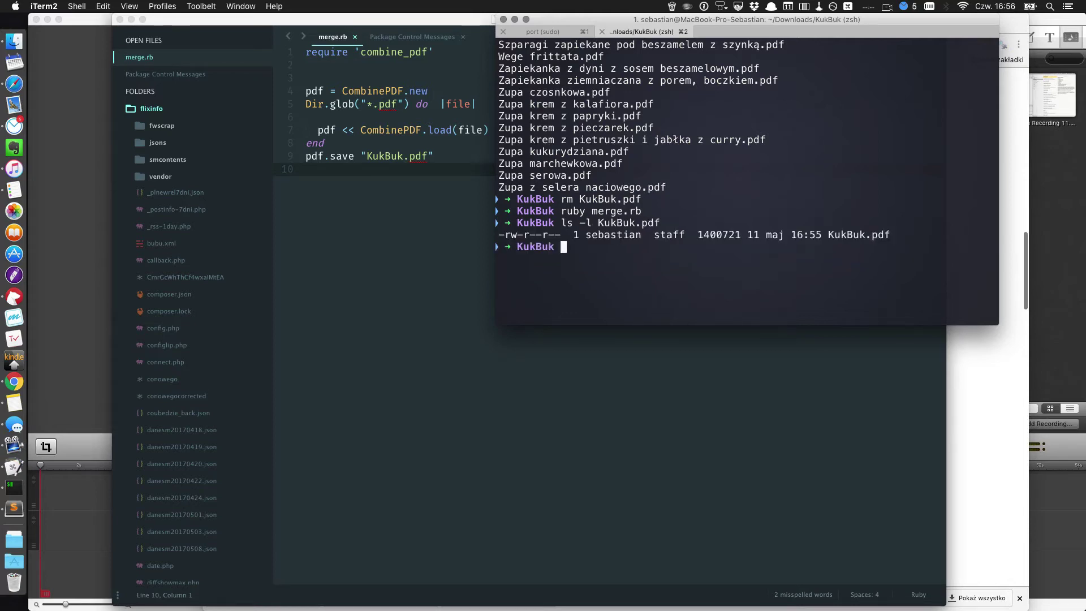
type("open Kuk")
Complete the open command's file name to KukBuk.pdf.
key("Tab")
View KukBuk.pdf in Skim to check each page holds one recipe, then return to iTerm2.
key("Return")
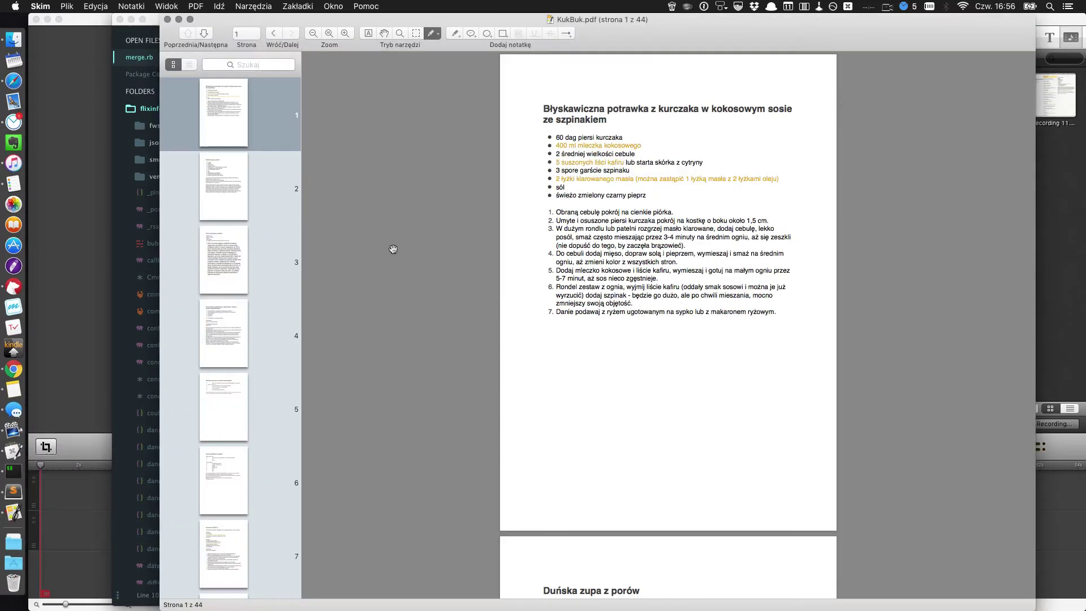
scroll(247, 213, "down", 10)
scroll(247, 213, "down", 10)
scroll(247, 213, "down", 10)
scroll(247, 212, "down", 5)
scroll(247, 210, "up", 10)
scroll(247, 209, "up", 15)
scroll(247, 210, "up", 10)
scroll(678, 227, "down", 10)
scroll(678, 228, "down", 5)
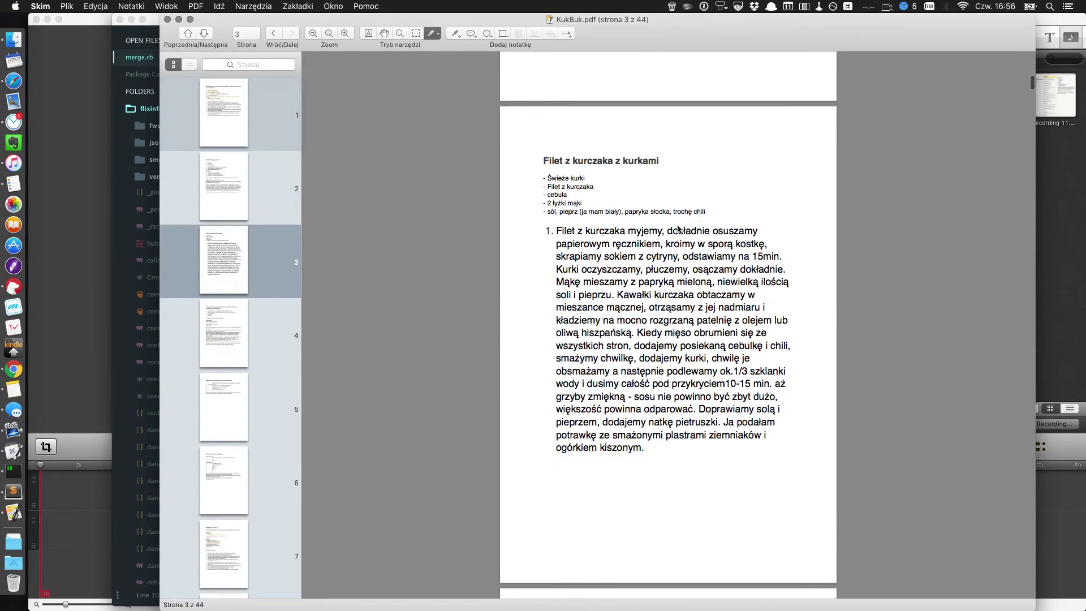
scroll(677, 227, "down", 5)
scroll(678, 228, "down", 10)
scroll(678, 228, "down", 10)
scroll(678, 227, "down", 5)
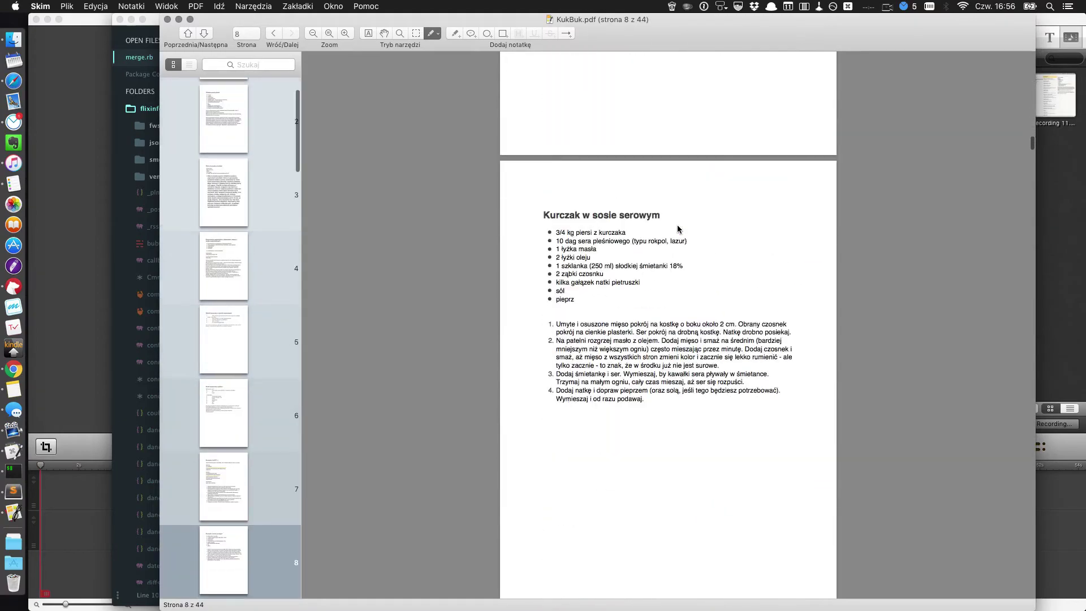
scroll(678, 227, "down", 5)
scroll(677, 227, "down", 10)
scroll(678, 227, "down", 5)
scroll(677, 227, "down", 10)
scroll(677, 224, "up", 10)
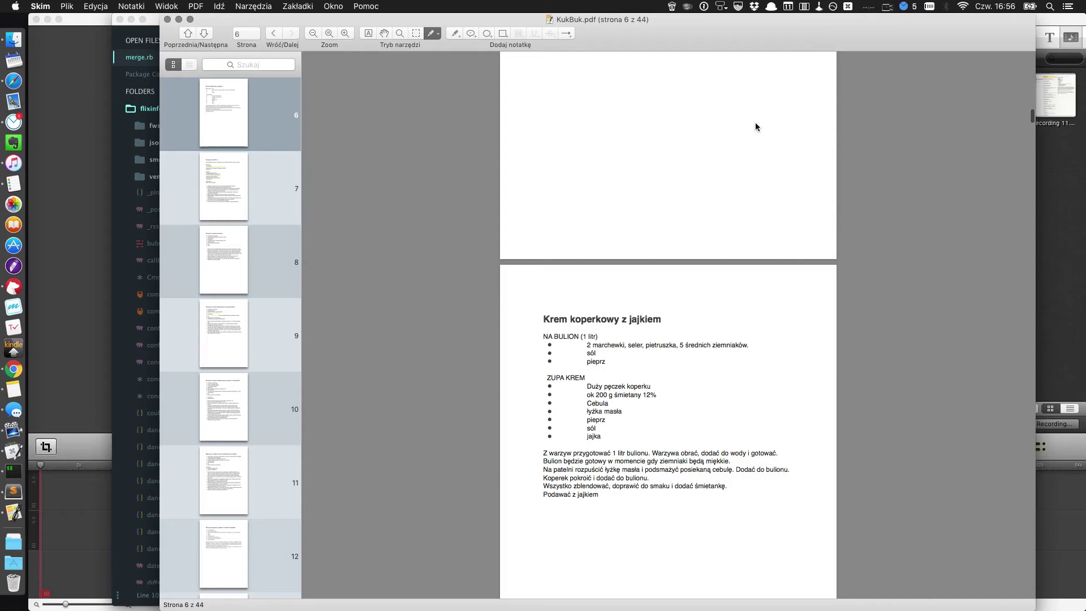
scroll(772, 232, "up", 10)
scroll(771, 233, "up", 15)
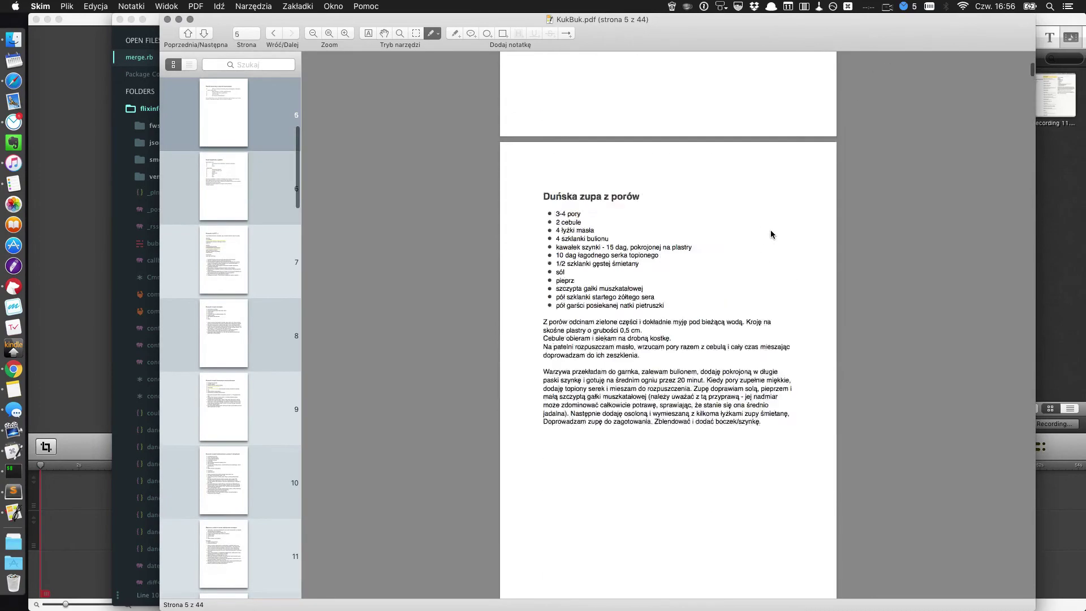
scroll(772, 233, "up", 10)
key("super+Tab")
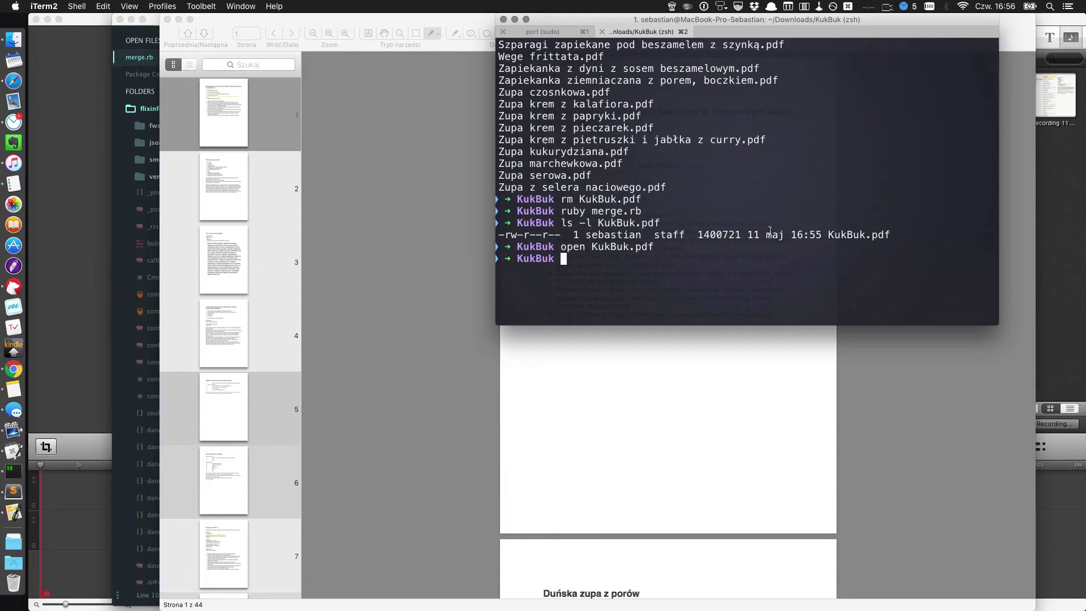
Switch to merge.rb in Sublime Text and move to line 2.
key("super+Tab")
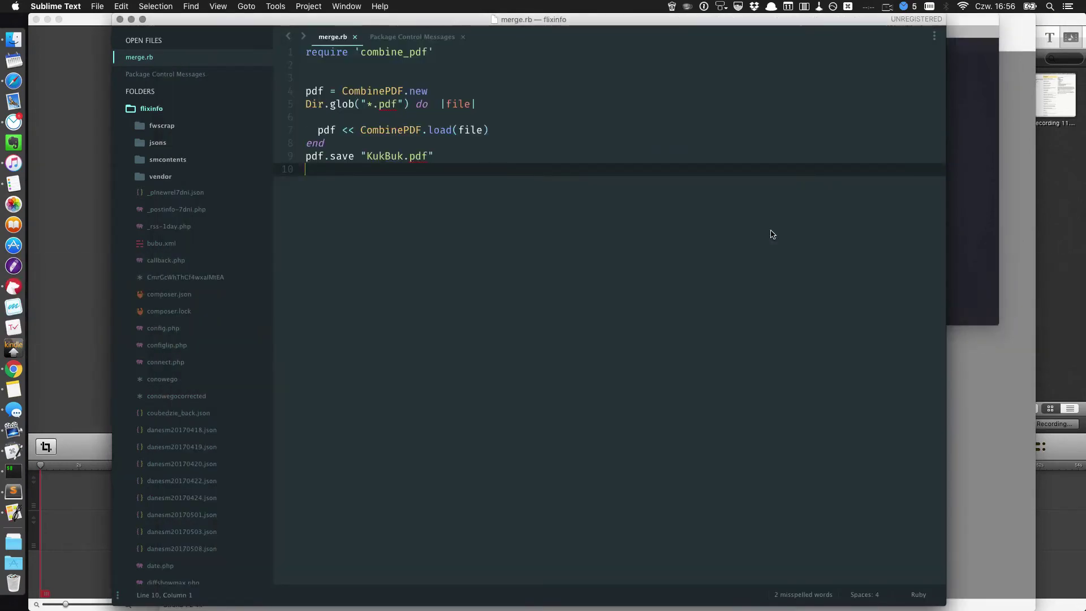
key("Up")
key("Up")
key("Up")
key("Up")
key("Up")
key("Up")
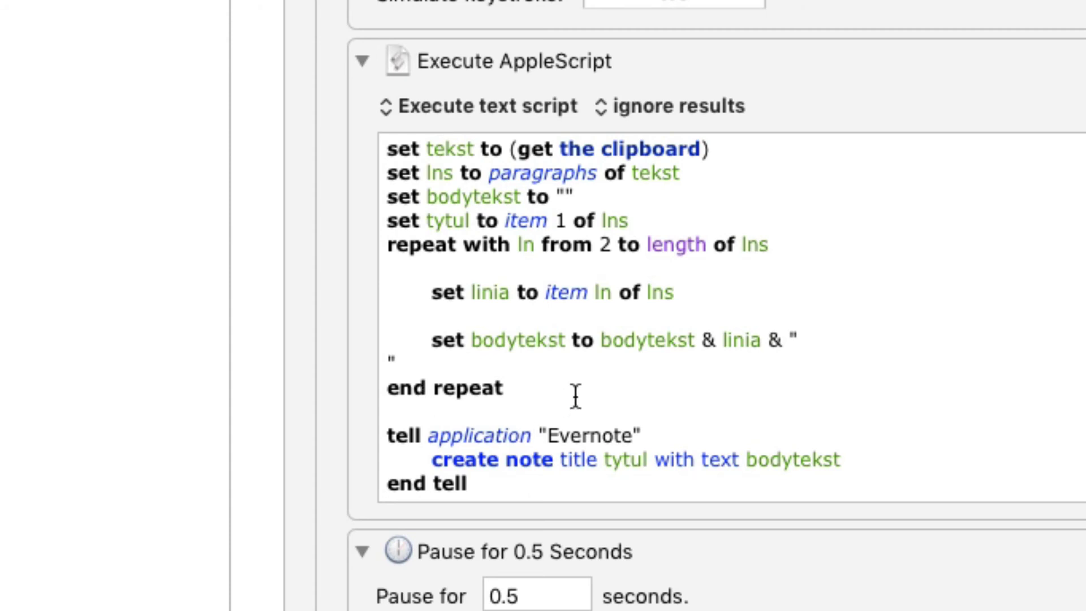
scroll(575, 395, "down", 1)
scroll(575, 395, "down", 2)
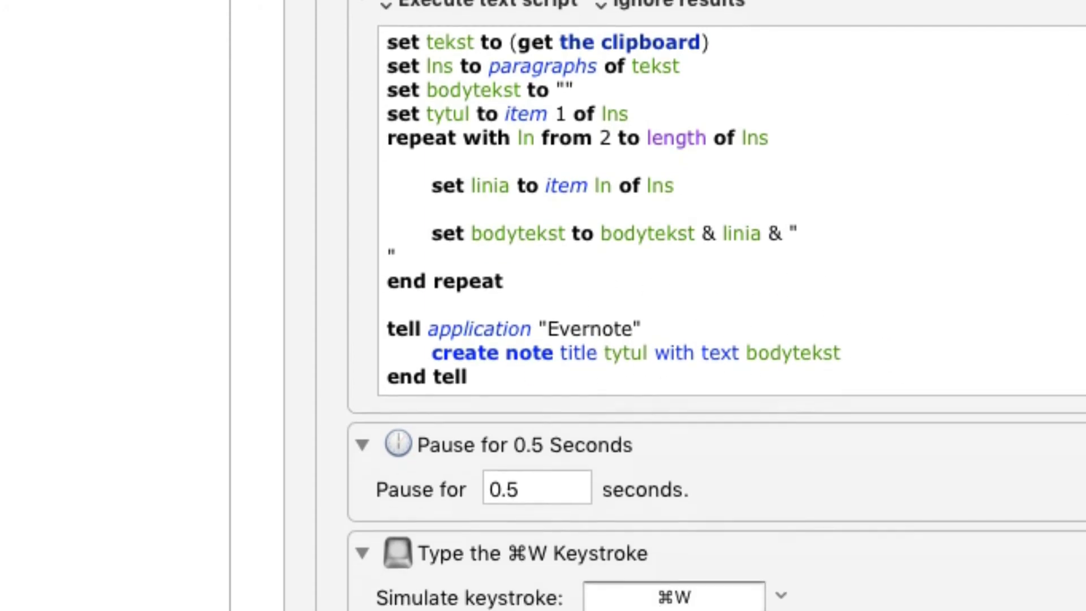
scroll(583, 113, "up", 1)
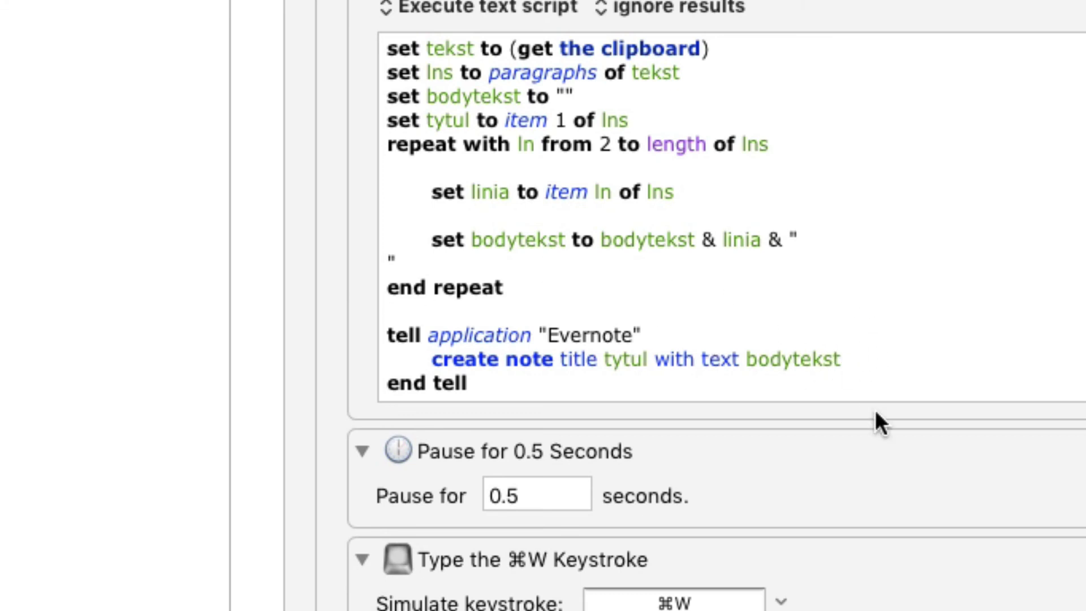
scroll(875, 416, "down", 1)
scroll(875, 415, "up", 1)
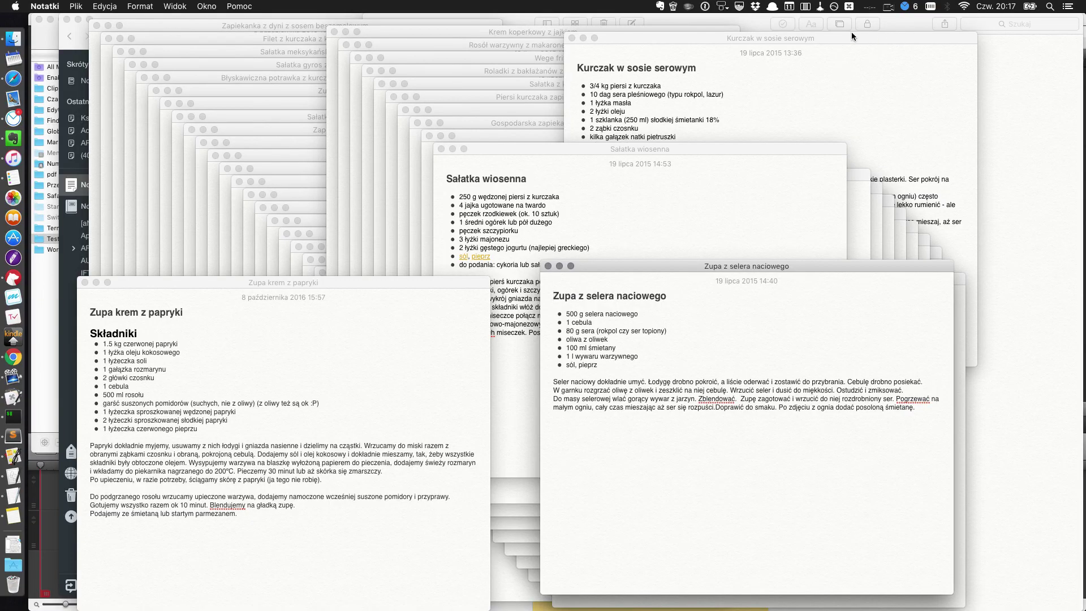
Run the Apple Notes to Evernote macro, then switch to Evernote to check the copied recipe notes.
left_click(848, 6)
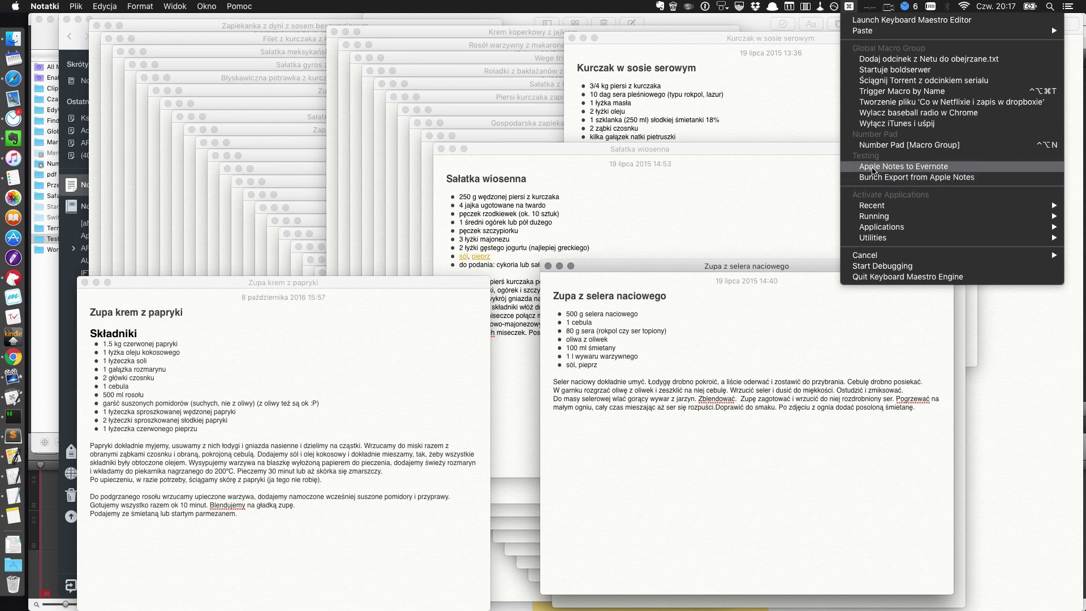
left_click(871, 168)
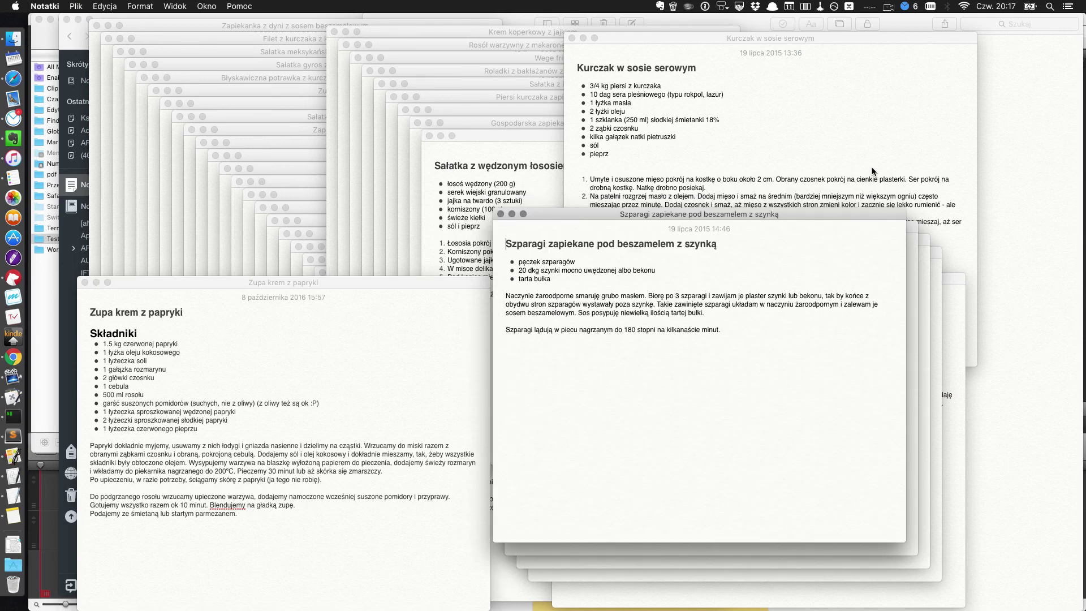
key("super+Tab")
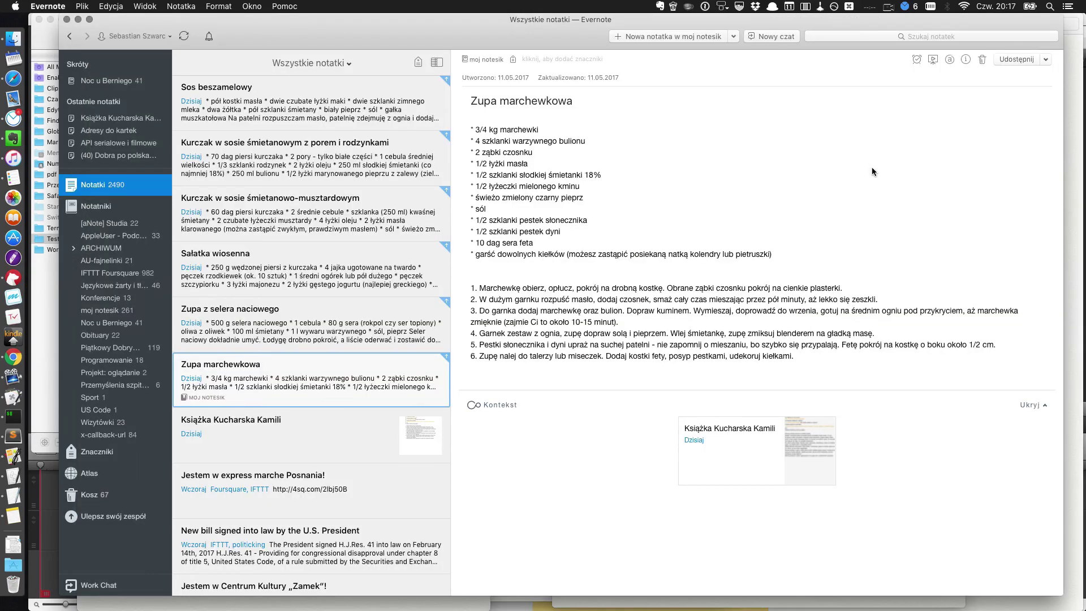